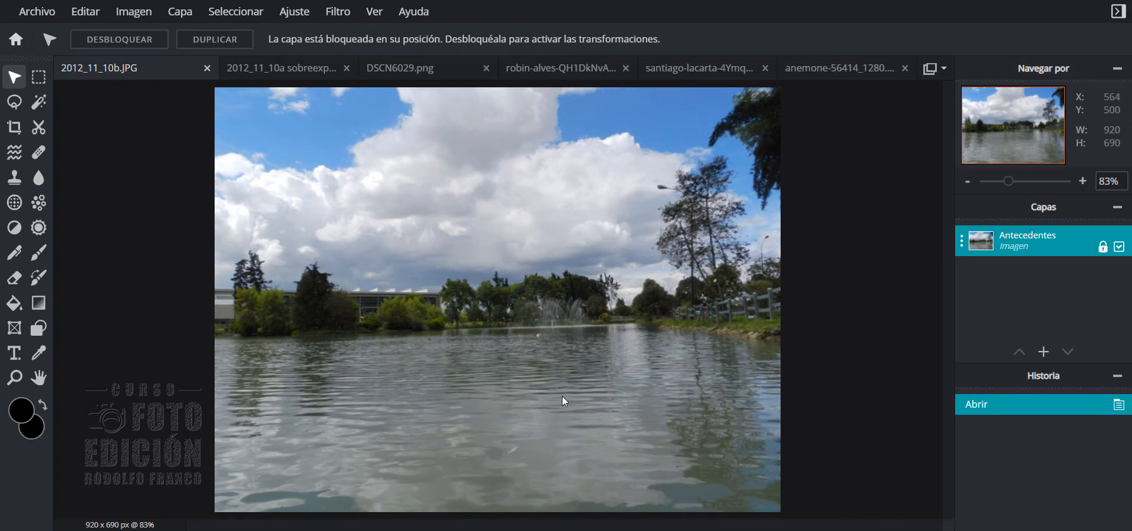
- Examine the Levels histogram of 2012_11_10b.JPG for the red, green, blue and combined channels
left_click(299, 13)
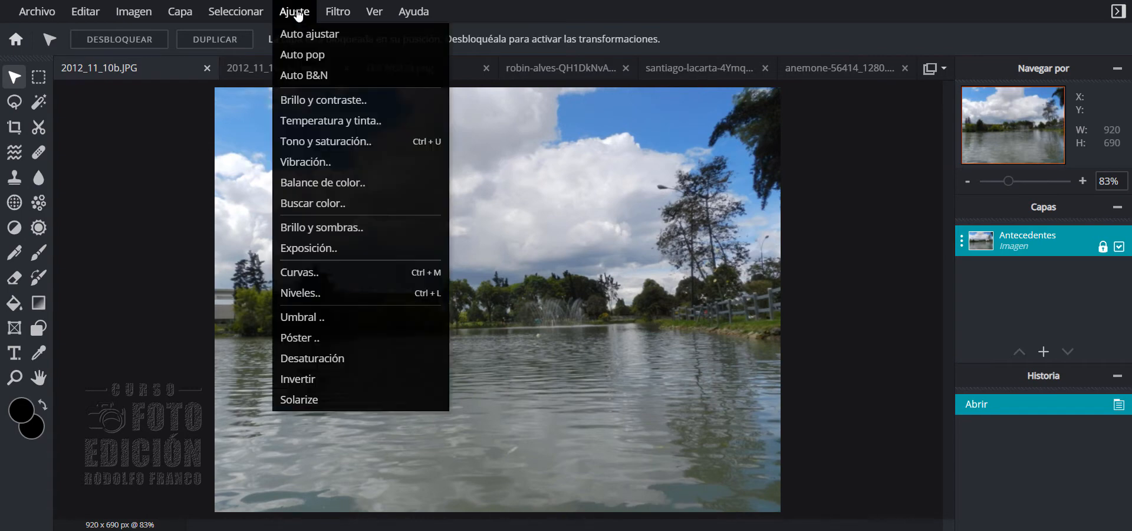
left_click(312, 298)
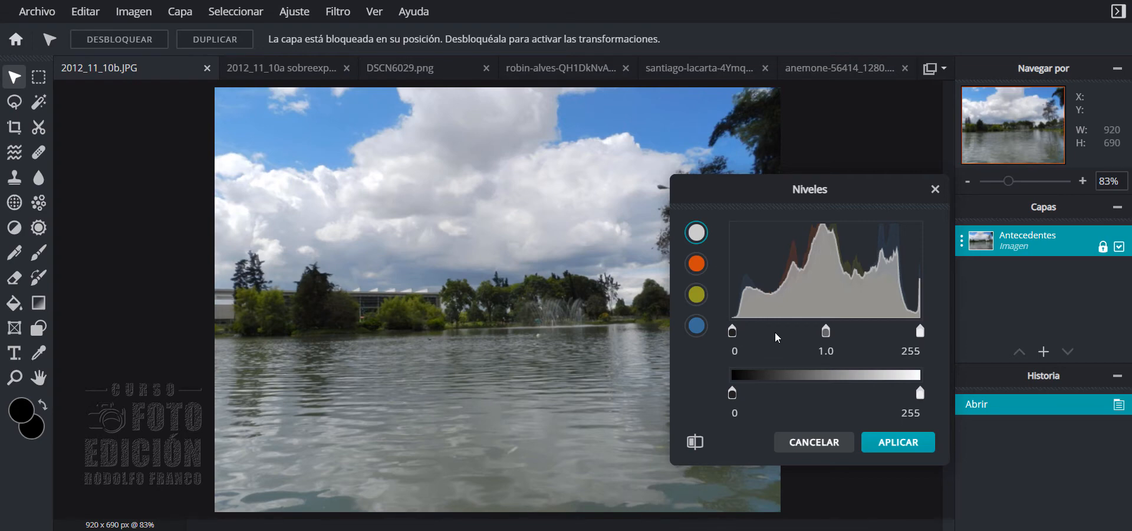
left_click(697, 265)
left_click(696, 302)
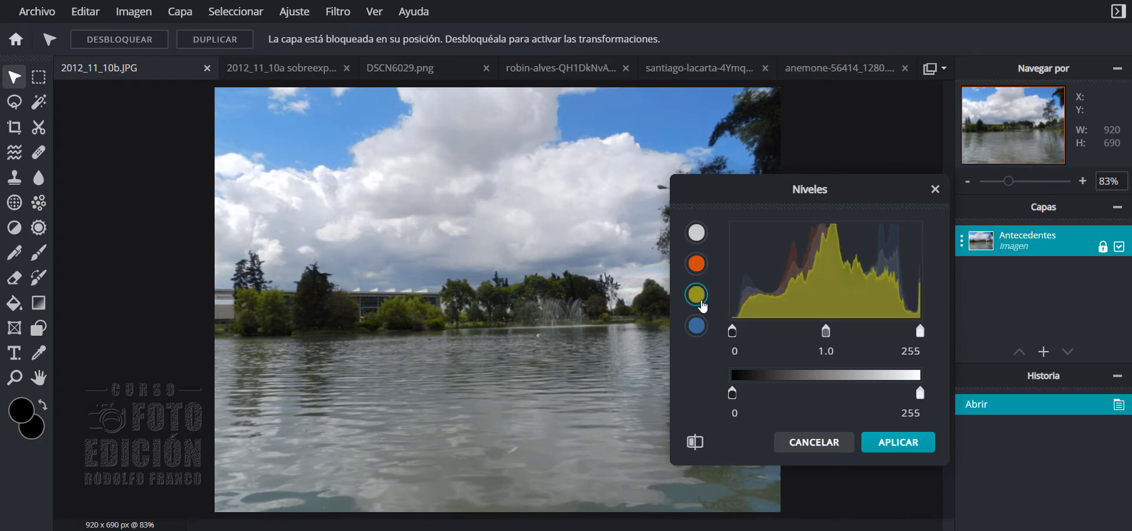
left_click(696, 326)
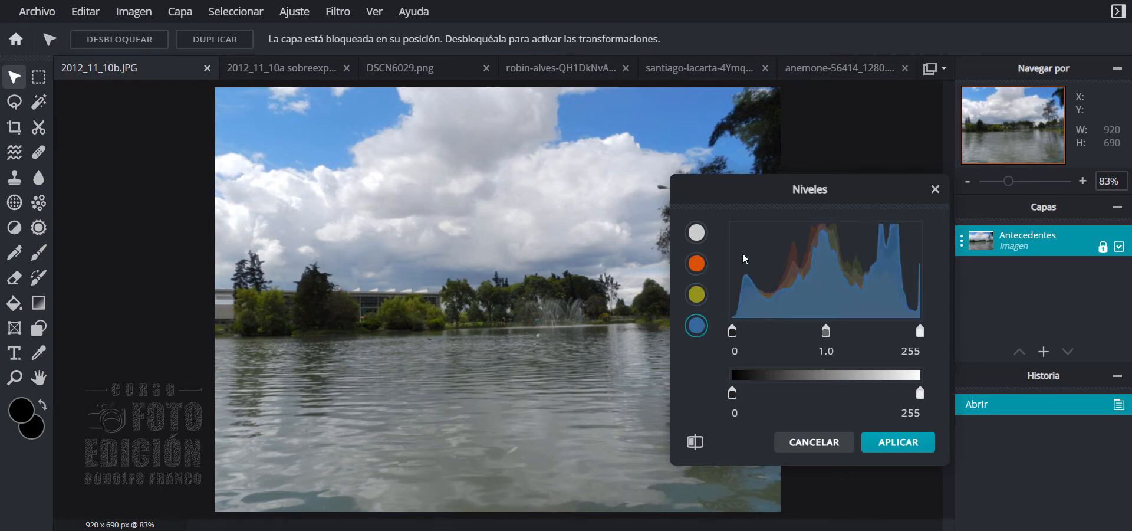
left_click(697, 239)
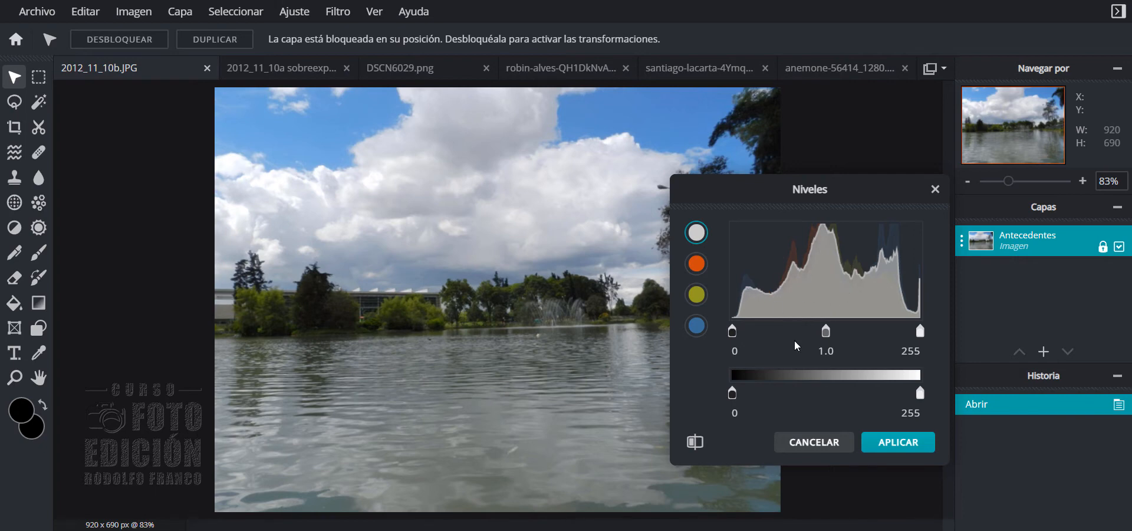
left_click(890, 443)
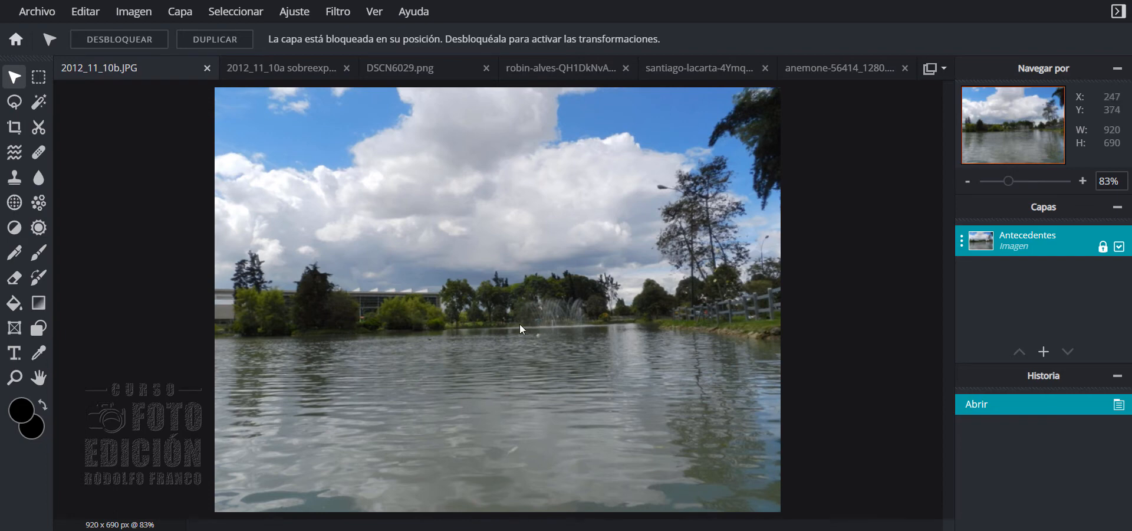
- Examine the combined Levels histogram of the overexposed lake photo 2012_11_10a sobreexp.JPG
left_click(287, 68)
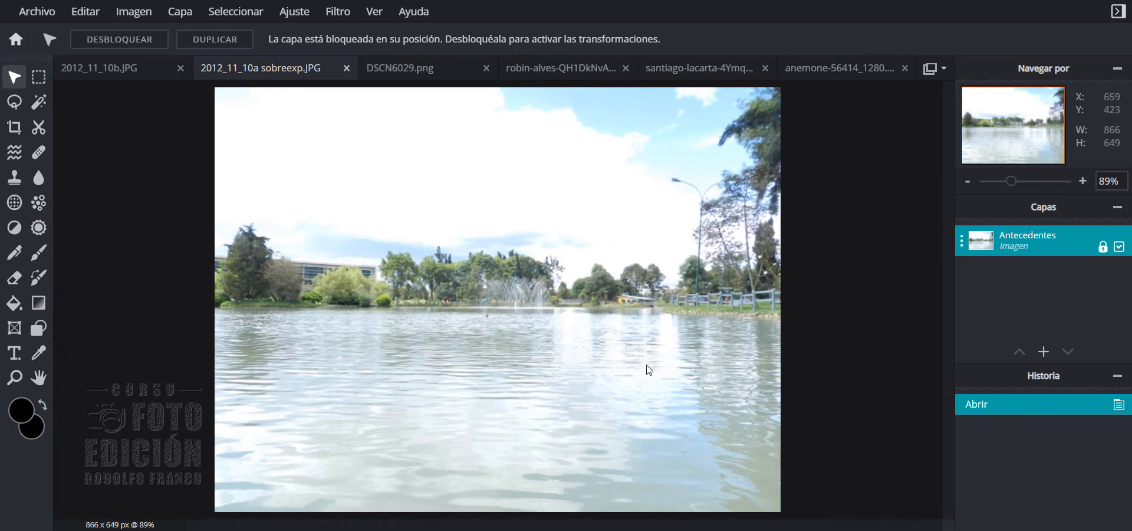
left_click(299, 19)
left_click(311, 293)
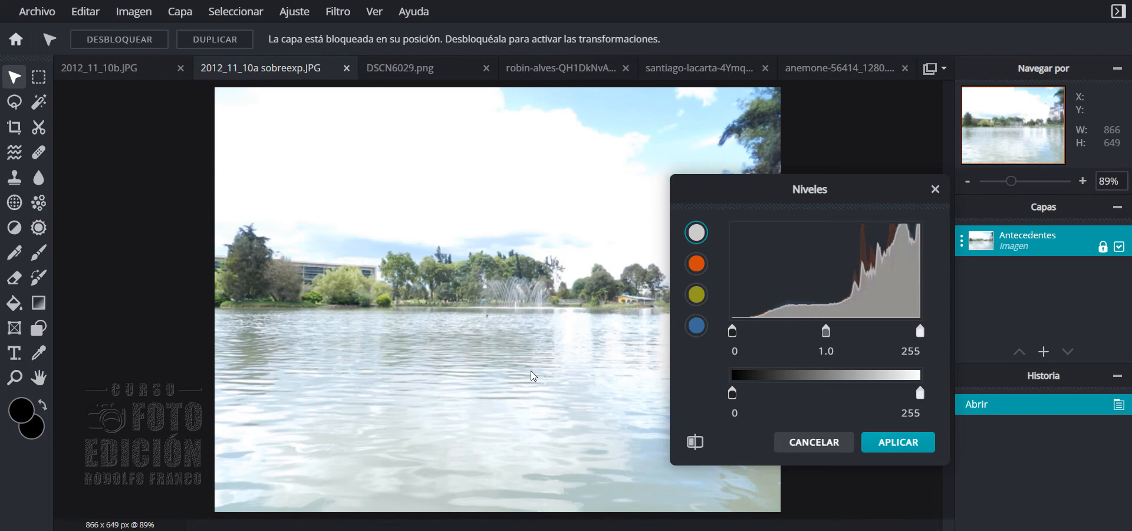
left_click(894, 441)
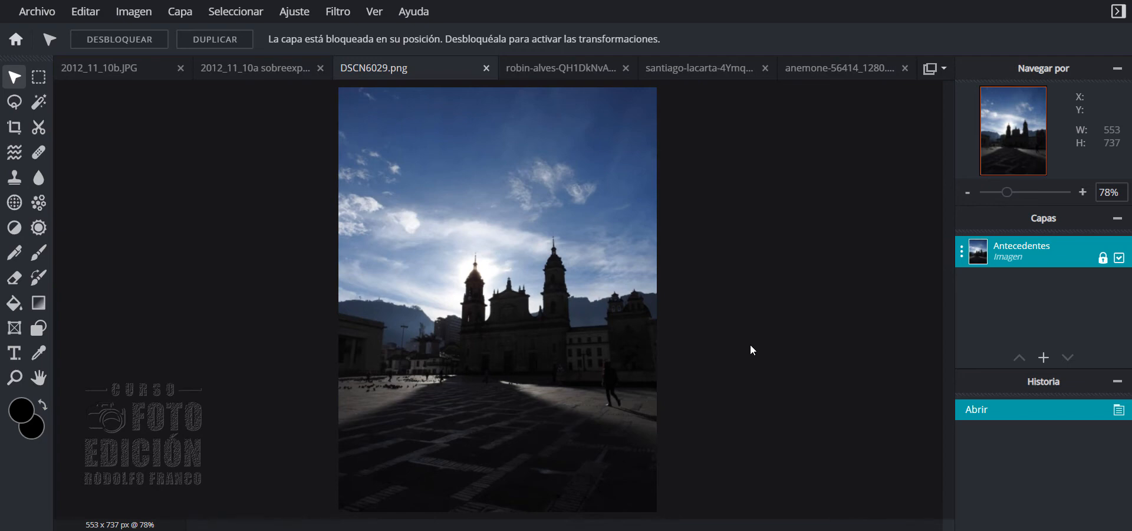
- In Levels on DSCN6029.png, try an input white point of 121 and an input black point of 109, restoring each to its default
left_click(295, 12)
left_click(334, 293)
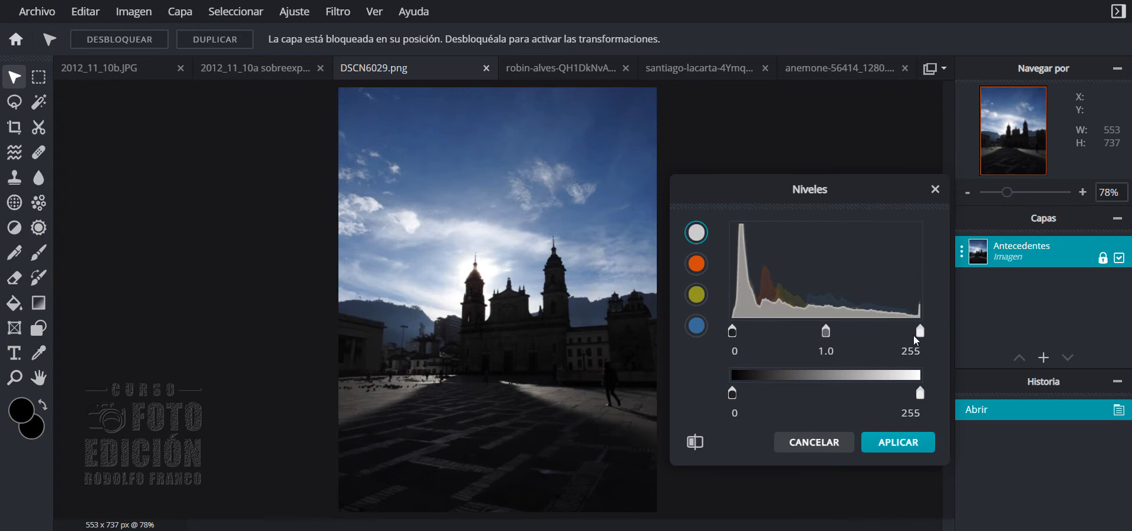
left_click_drag(921, 340, 823, 335)
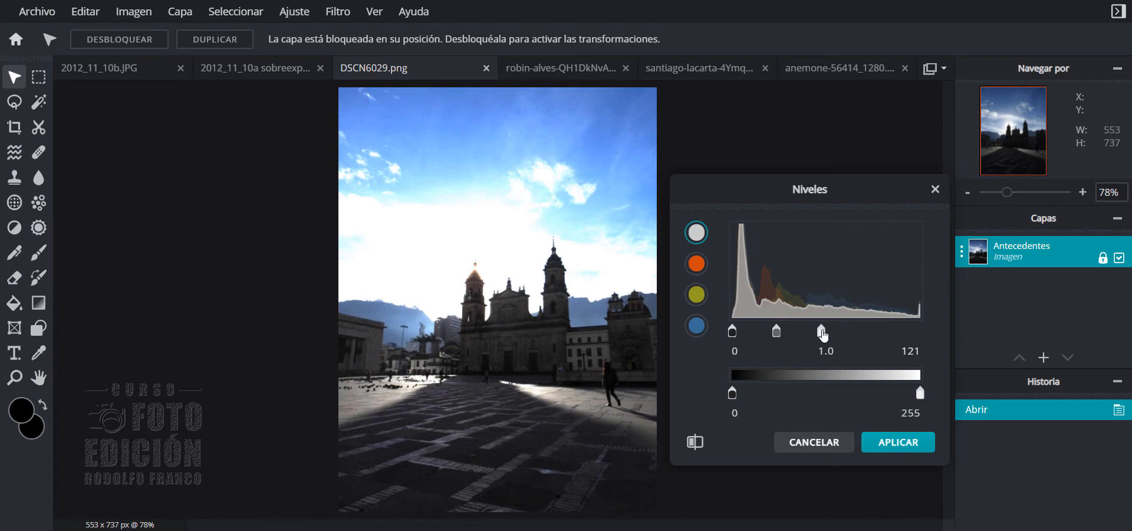
left_click_drag(821, 331, 919, 331)
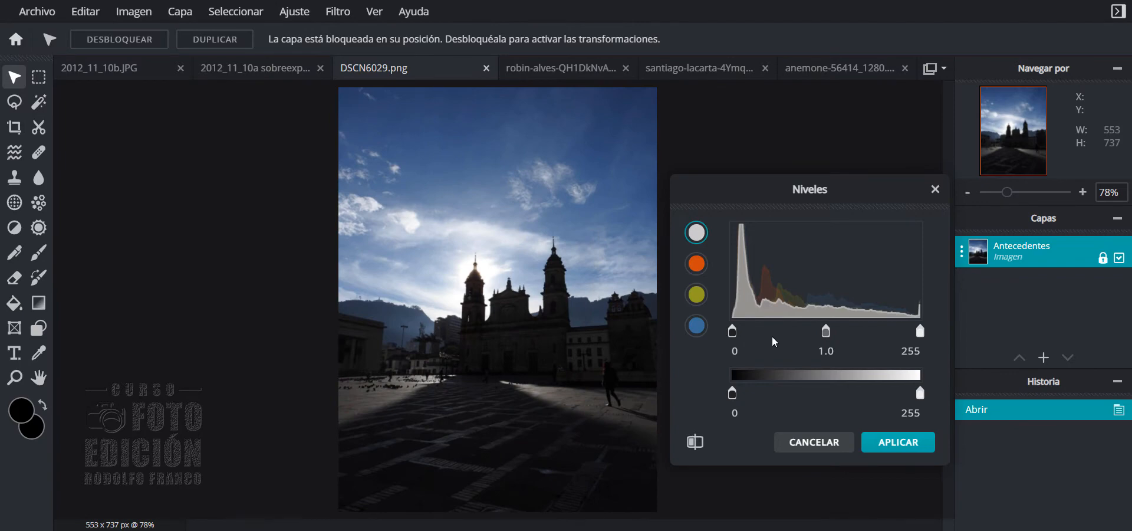
left_click_drag(732, 335, 813, 330)
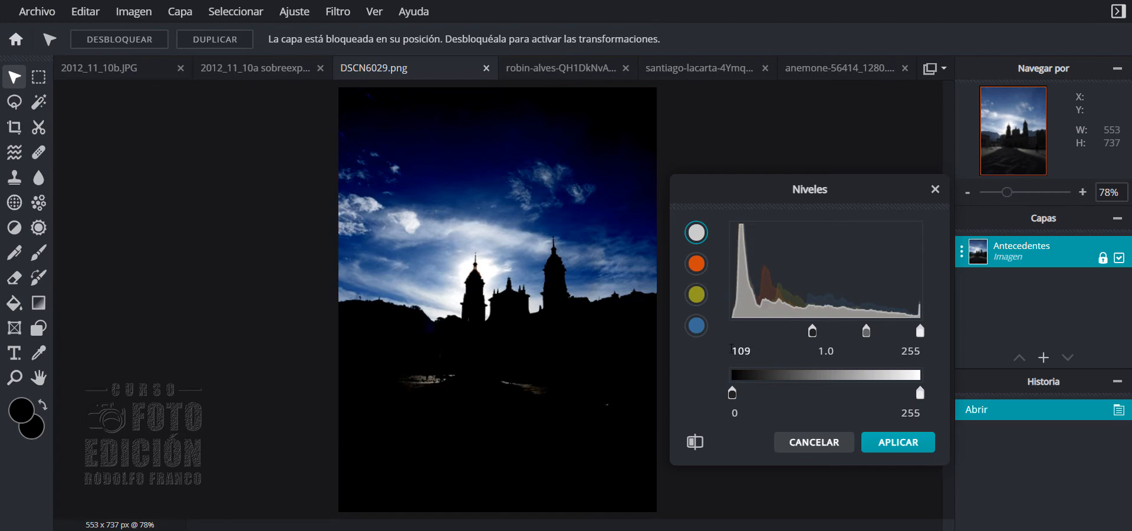
left_click_drag(812, 332, 731, 334)
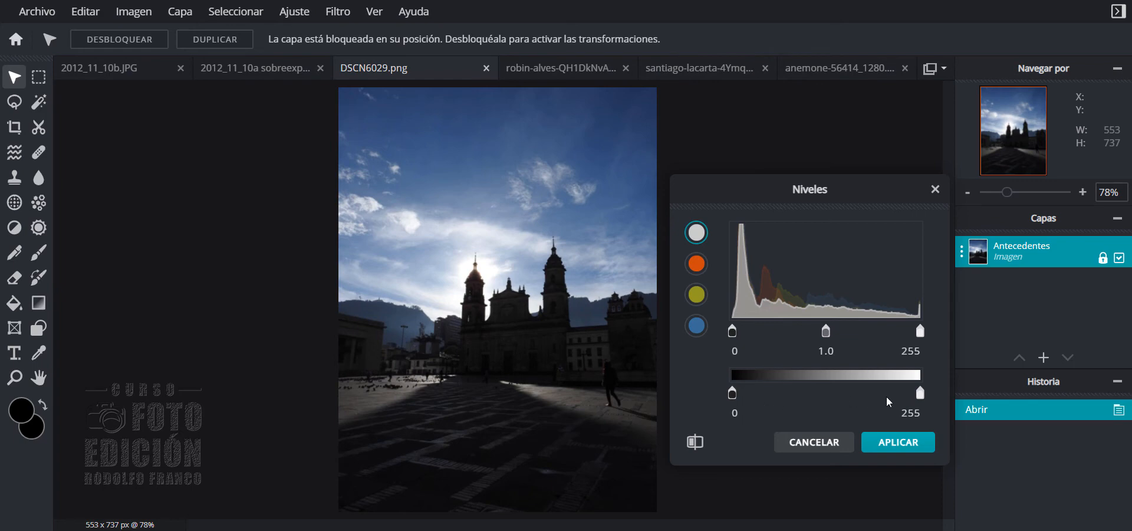
- Try an output black level of 97 on the cathedral photo, restore it to 0 and discard the Levels adjustment
mouse_move(922, 399)
left_mouse_down()
mouse_move(815, 391)
mouse_move(932, 388)
left_mouse_up()
left_click_drag(734, 399, 803, 395)
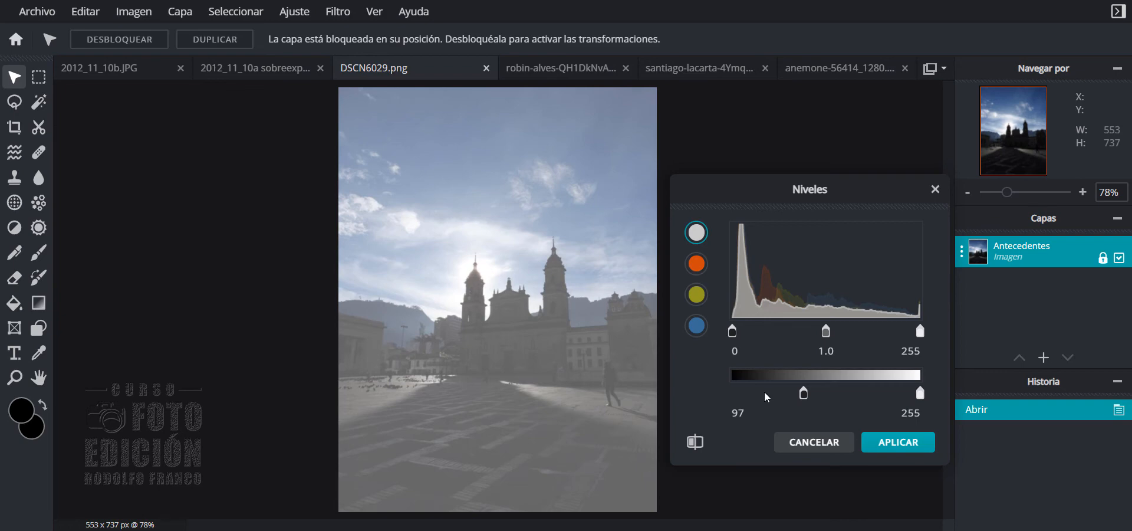
left_click_drag(803, 398, 731, 398)
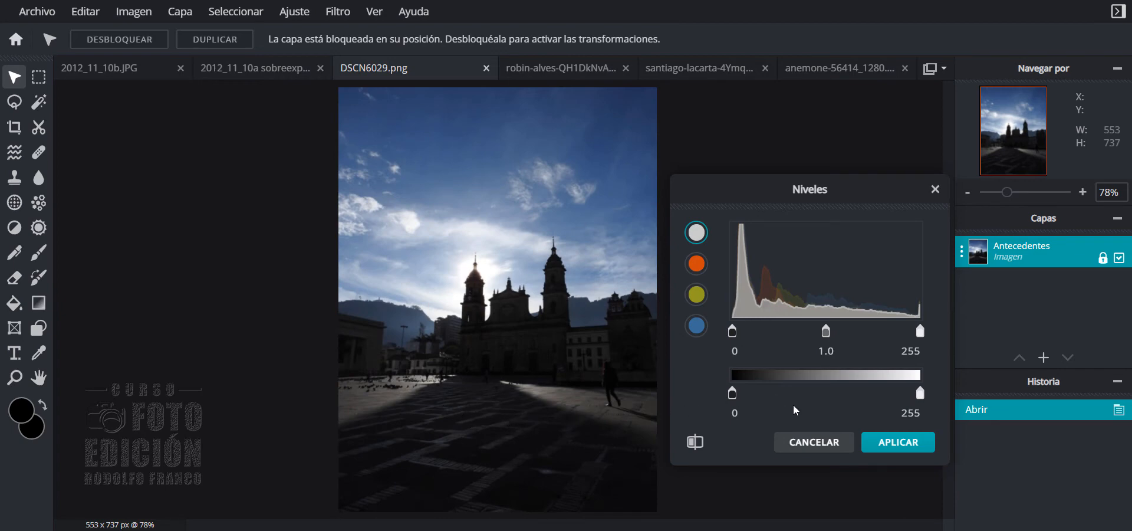
left_click(814, 442)
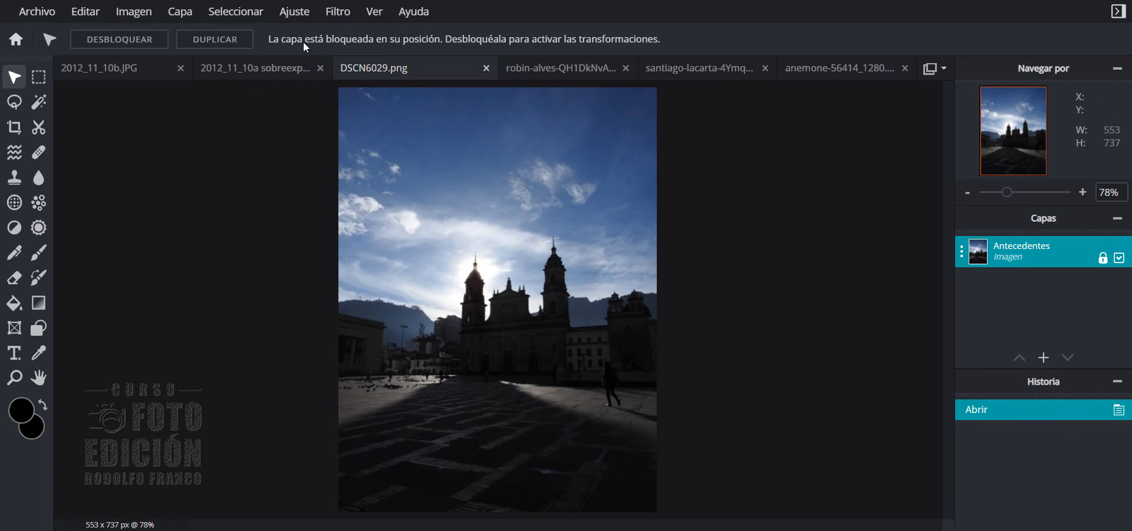
- Try raising the shadows of the cathedral photo to 184 with Brillo y sombras, and discard the adjustment
left_click(294, 12)
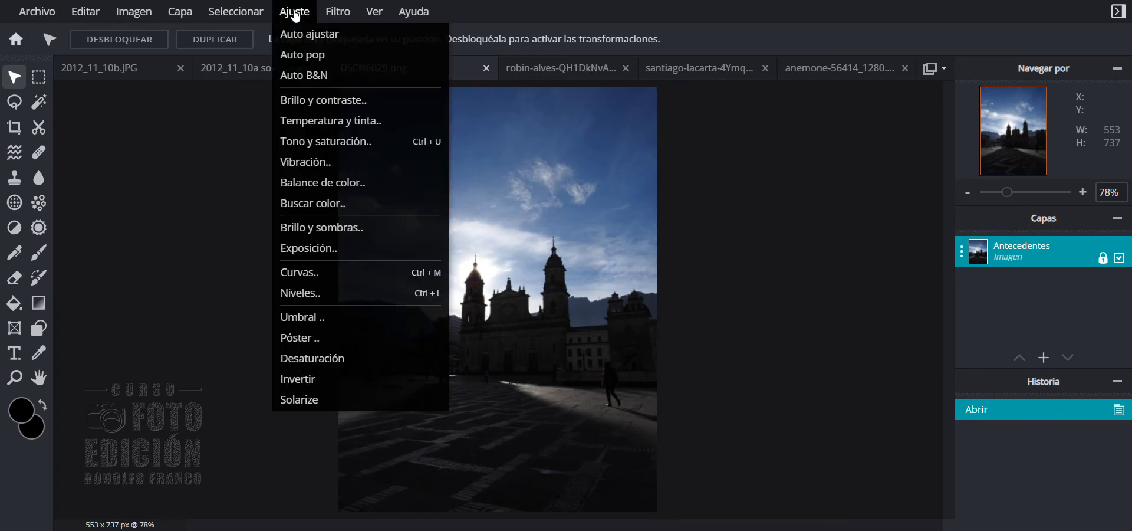
left_click(329, 228)
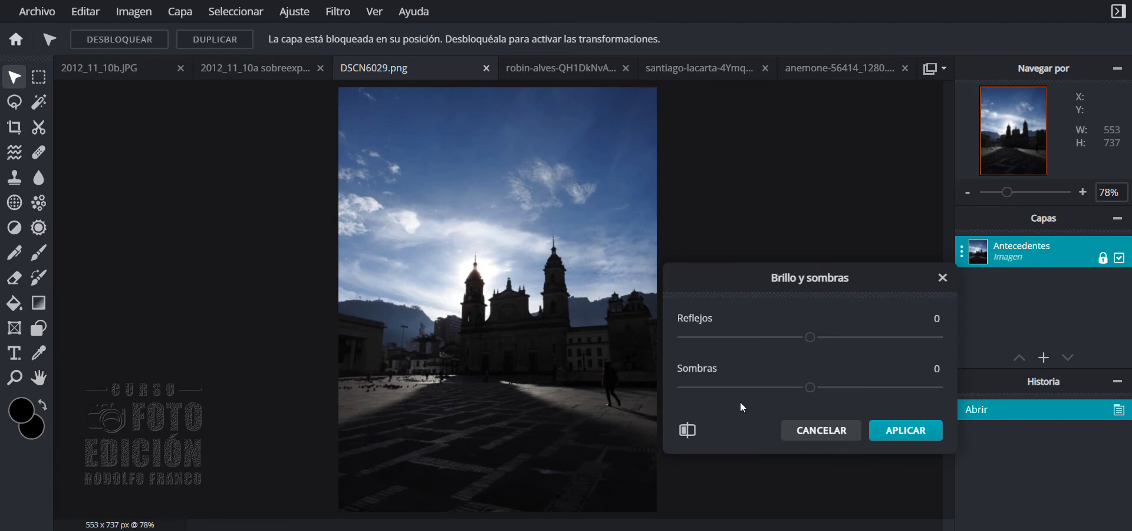
left_click_drag(812, 389, 927, 389)
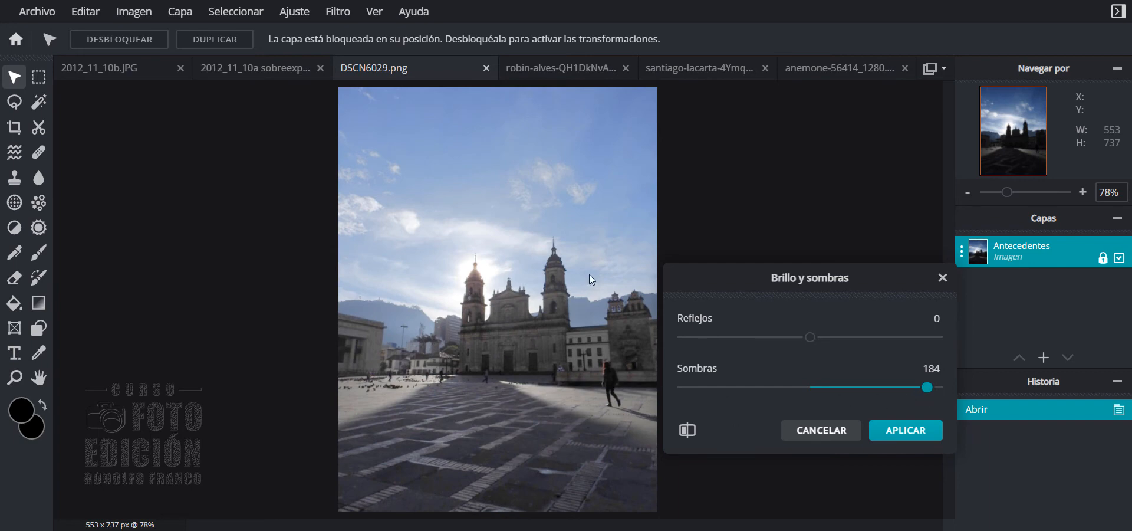
left_click(821, 430)
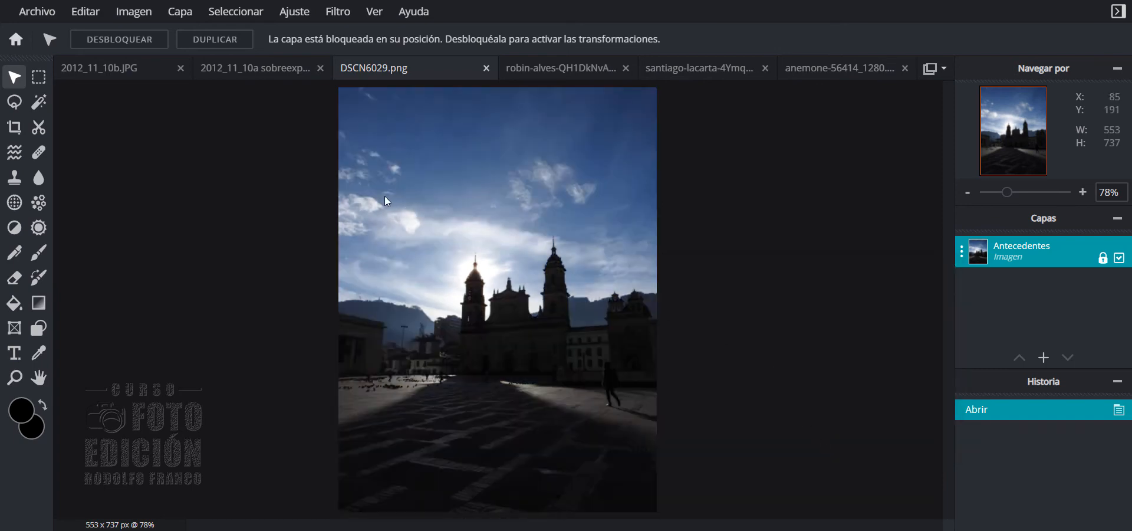
- Examine the separate red, green and blue Levels histograms of DSCN6029.png
left_click(302, 13)
left_click(331, 292)
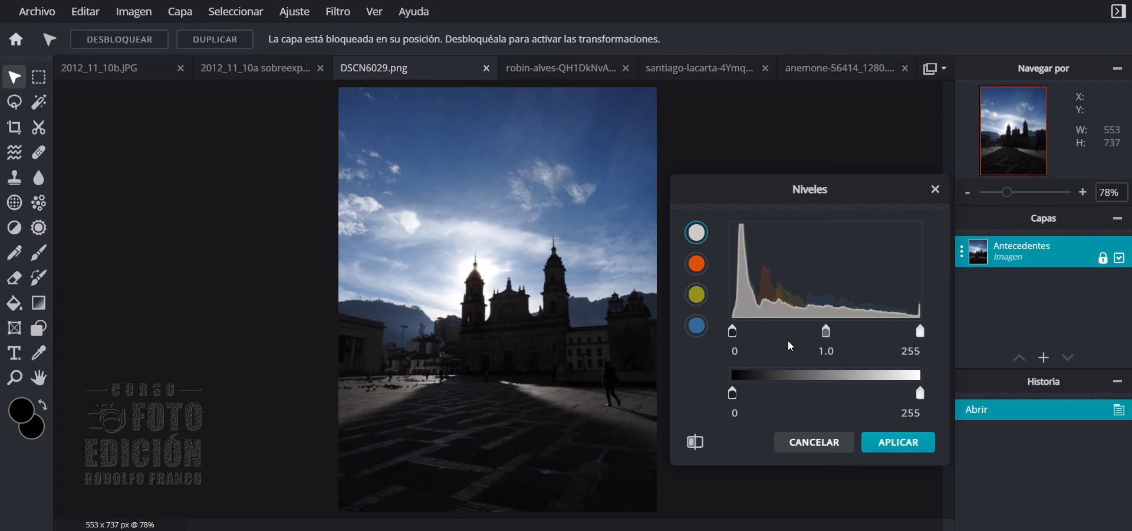
left_click(698, 268)
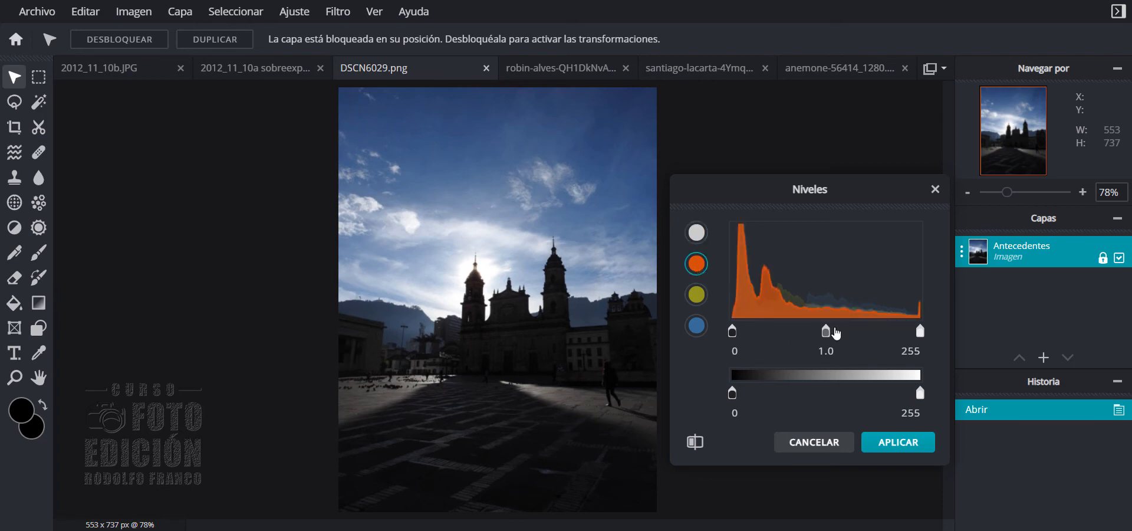
mouse_move(920, 332)
left_mouse_down()
mouse_move(786, 334)
mouse_move(954, 334)
mouse_move(809, 334)
mouse_move(921, 334)
left_mouse_up()
left_click(697, 298)
left_click(696, 325)
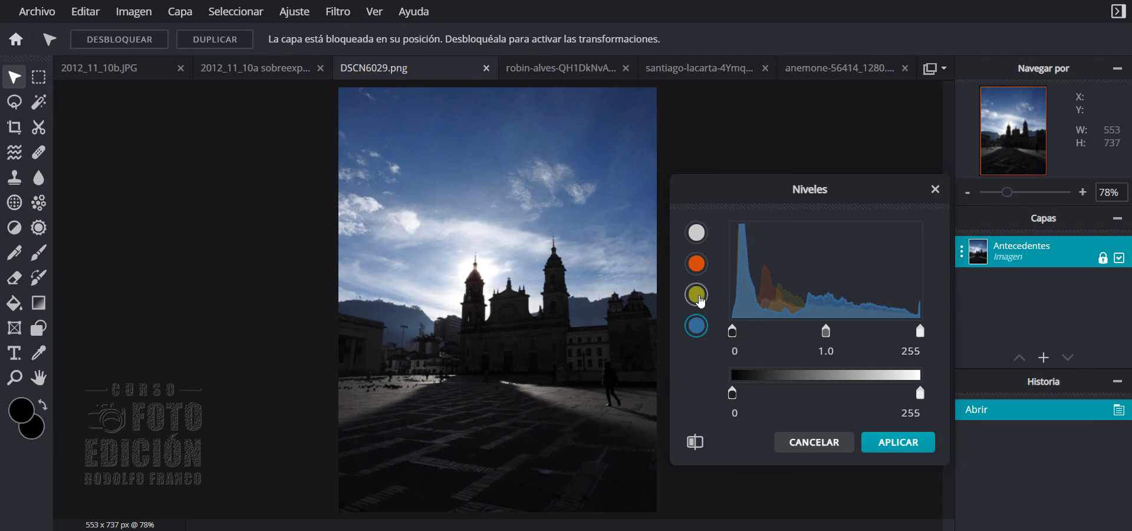
- Try per-channel input levels with blue white point 175, red black point 101 and green white point 117, and discard them
left_click(700, 300)
left_click_drag(919, 333, 849, 334)
left_click(697, 324)
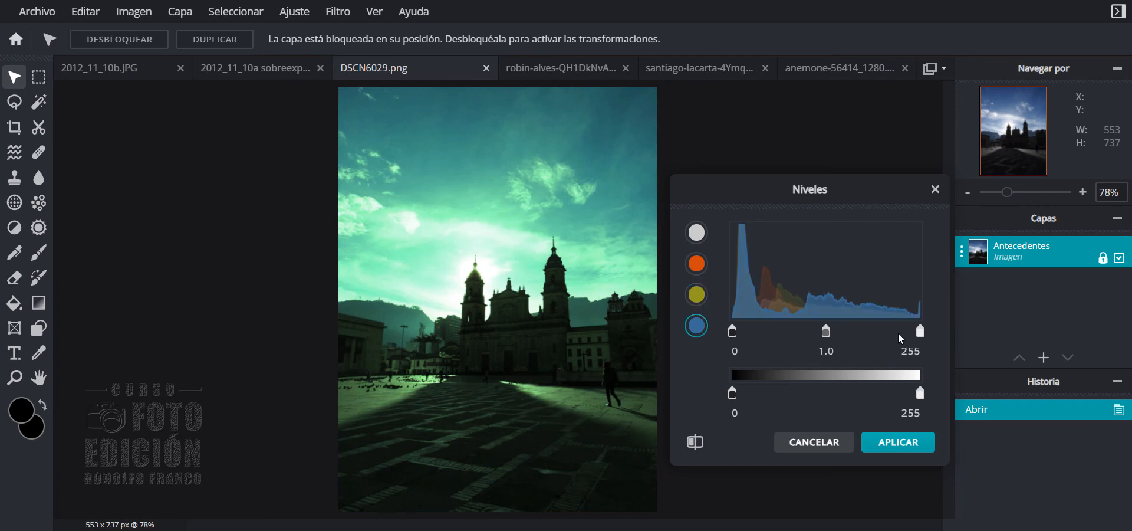
left_click_drag(920, 337, 861, 337)
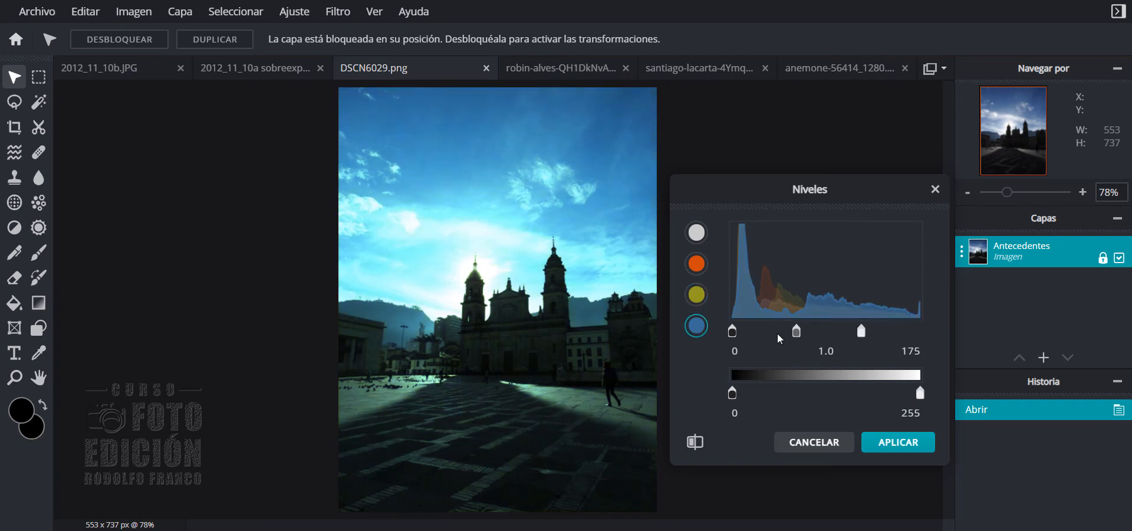
left_click(696, 264)
left_click_drag(732, 331, 808, 334)
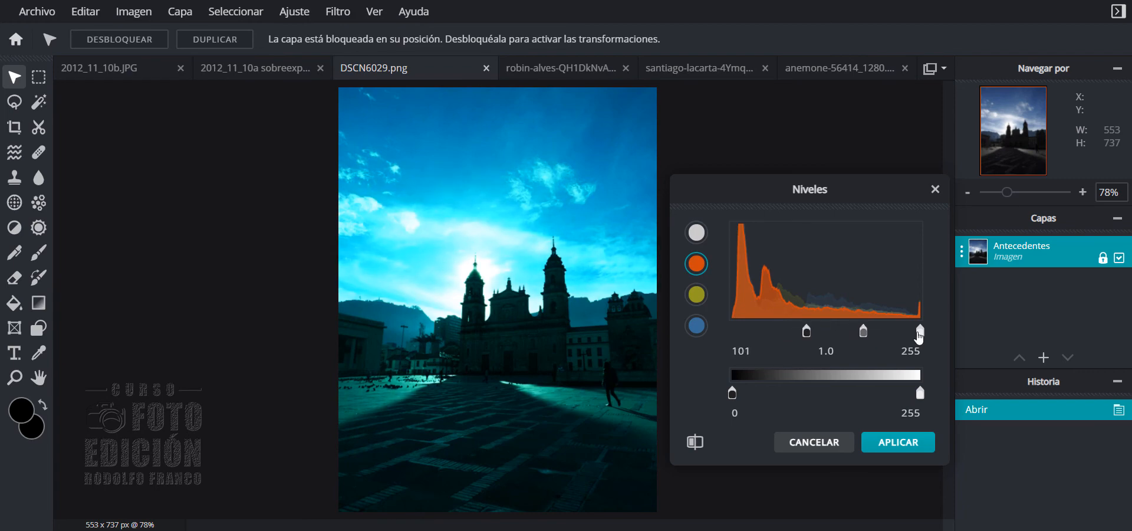
left_click_drag(920, 334, 818, 336)
left_click(696, 294)
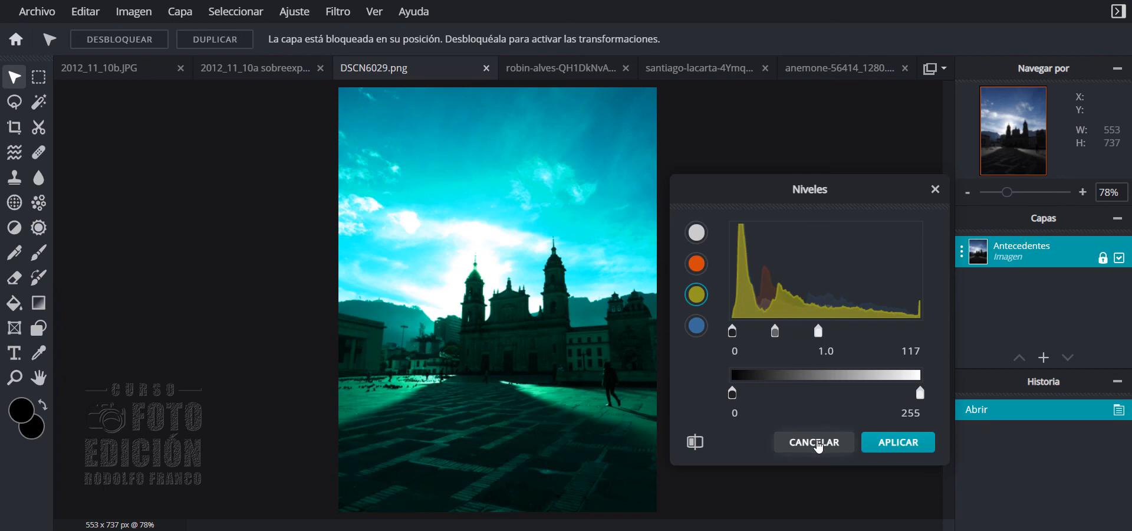
left_click(814, 444)
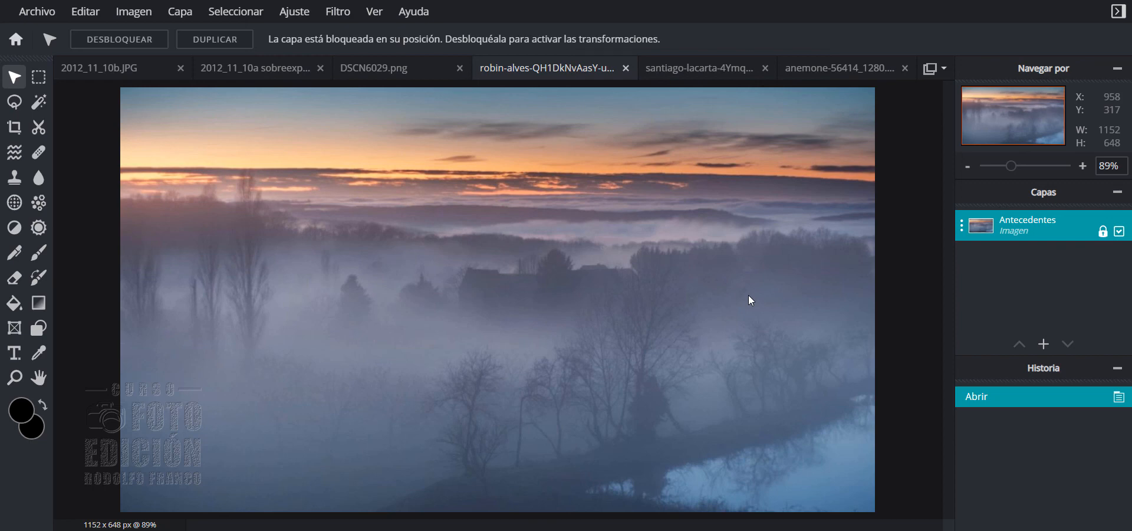
- Examine the combined Levels histogram of the foggy sunset landscape
left_click(293, 13)
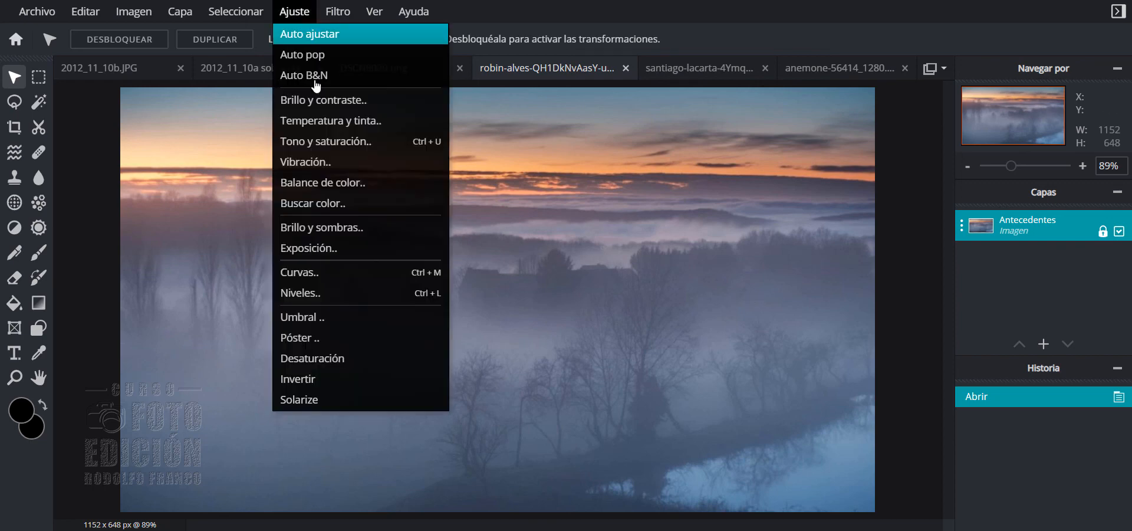
left_click(326, 290)
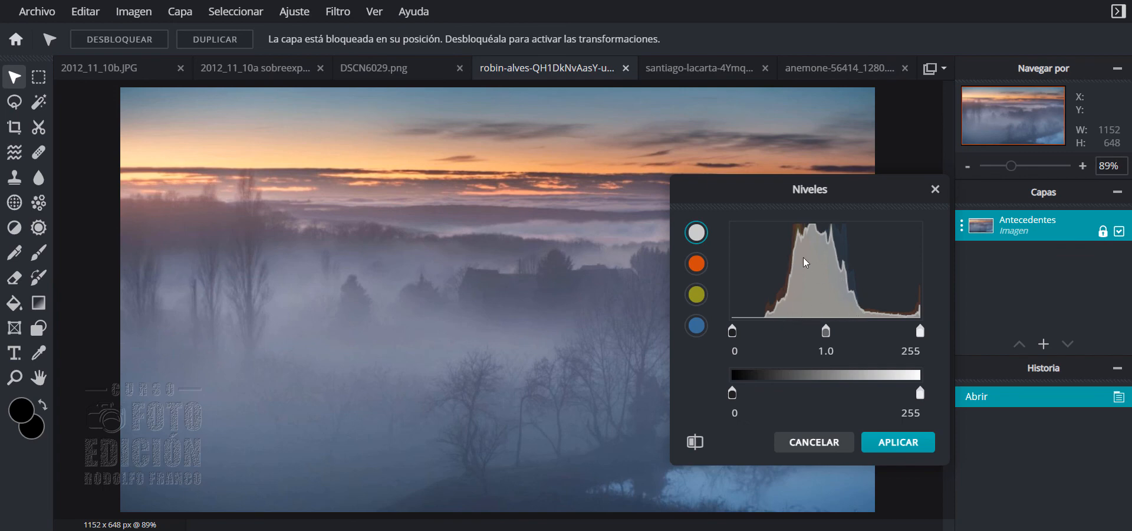
left_click(892, 439)
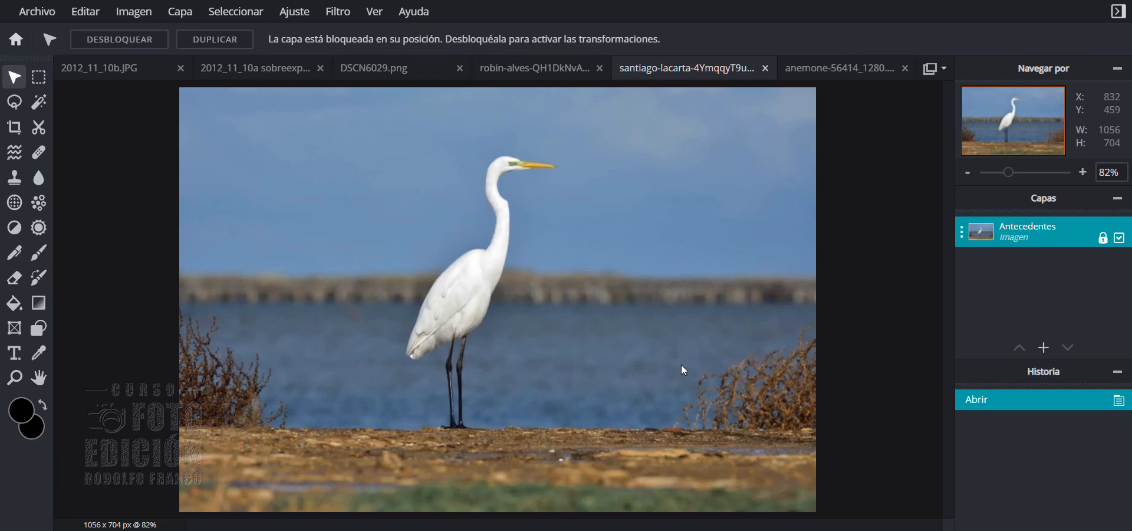
- Examine the combined Levels histogram of the white heron photo
left_click(301, 20)
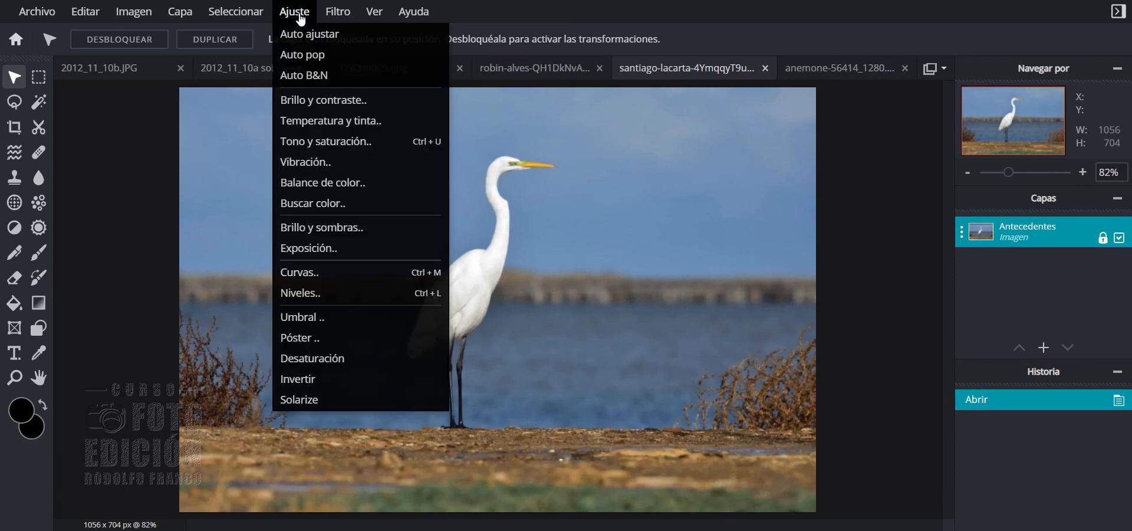
left_click(326, 293)
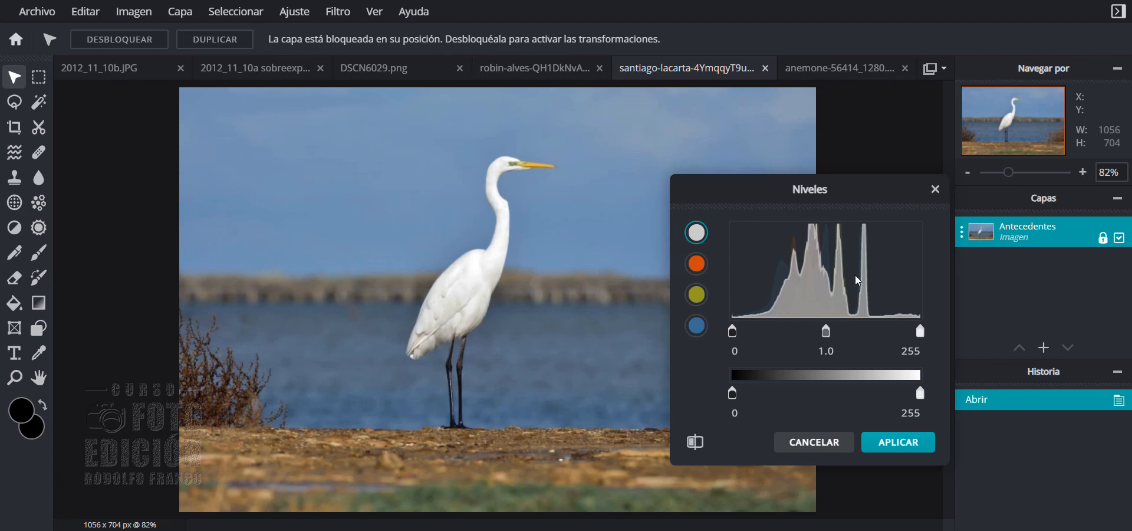
left_click(878, 443)
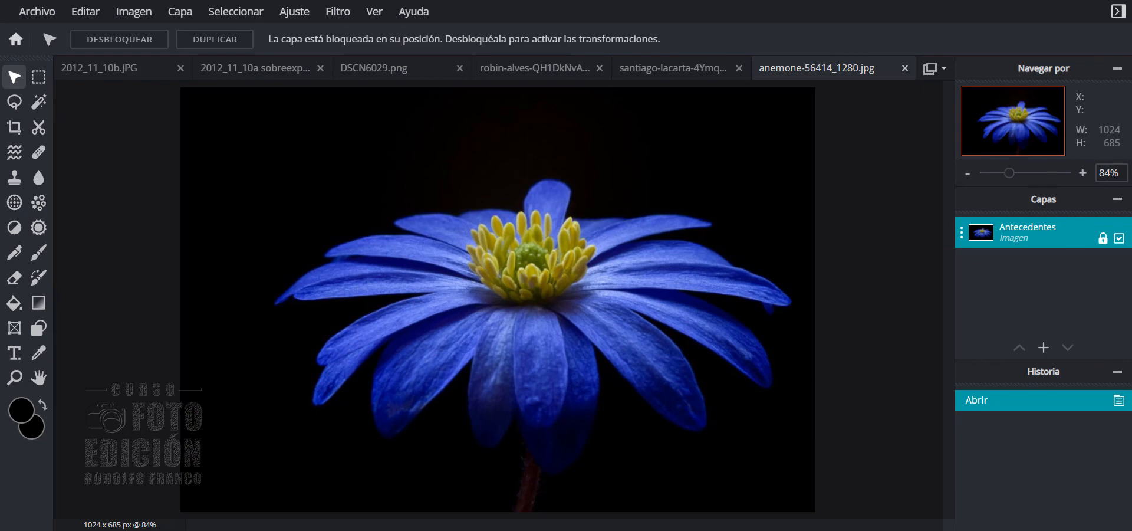
- Examine the combined Levels histogram of the blue flower photo anemone-56414_1280.jpg
left_click(297, 13)
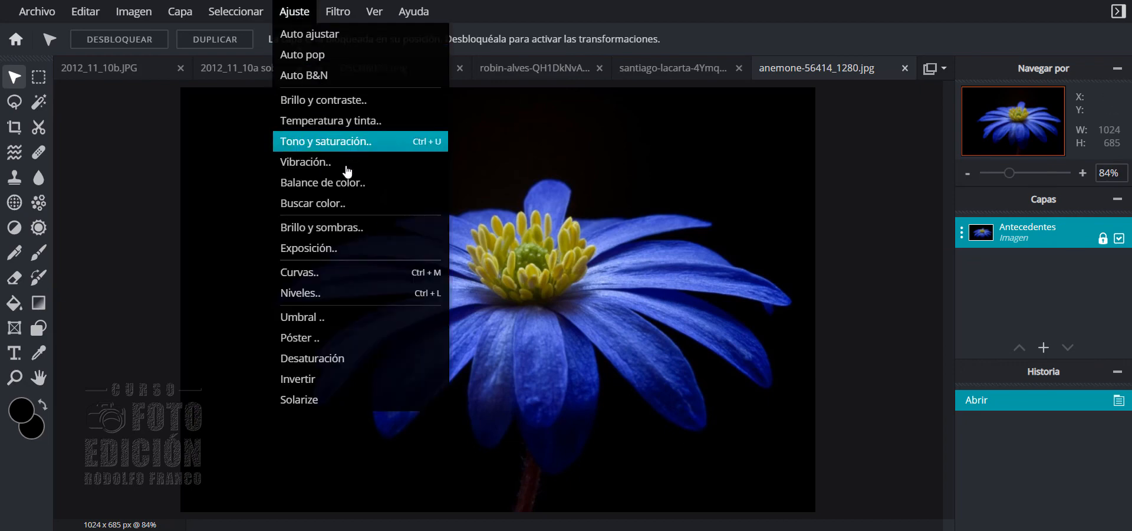
left_click(349, 290)
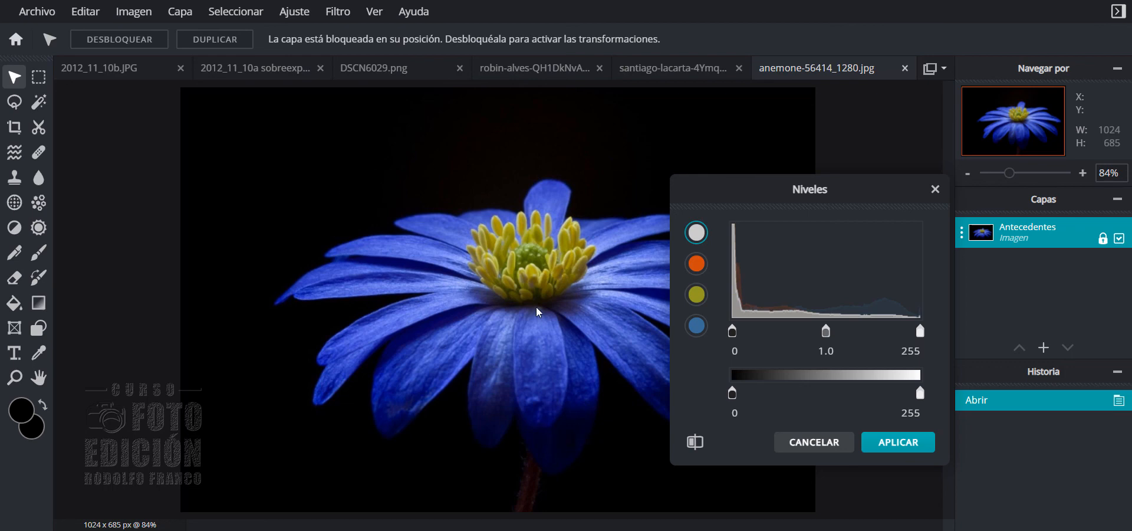
left_click(902, 446)
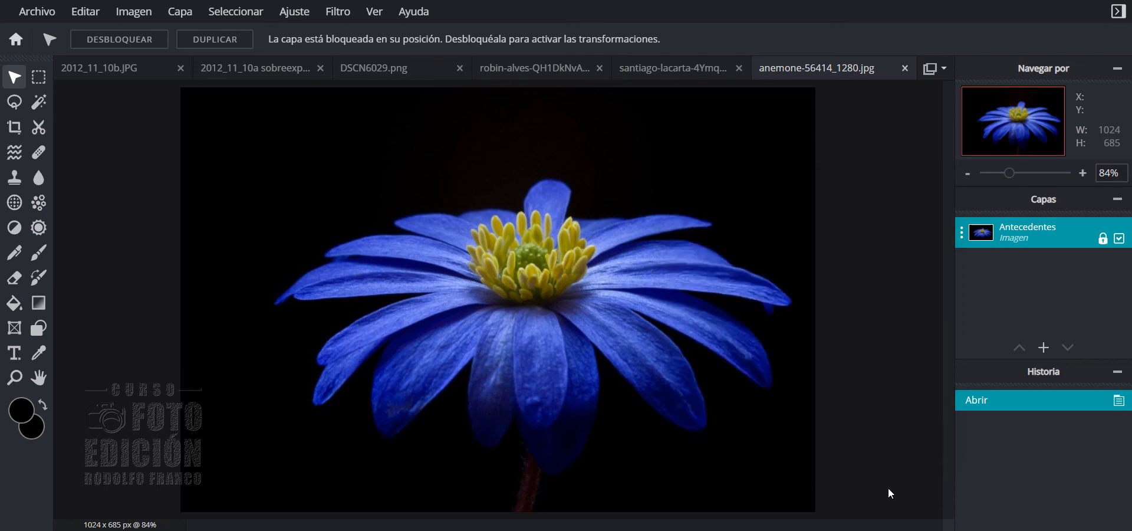